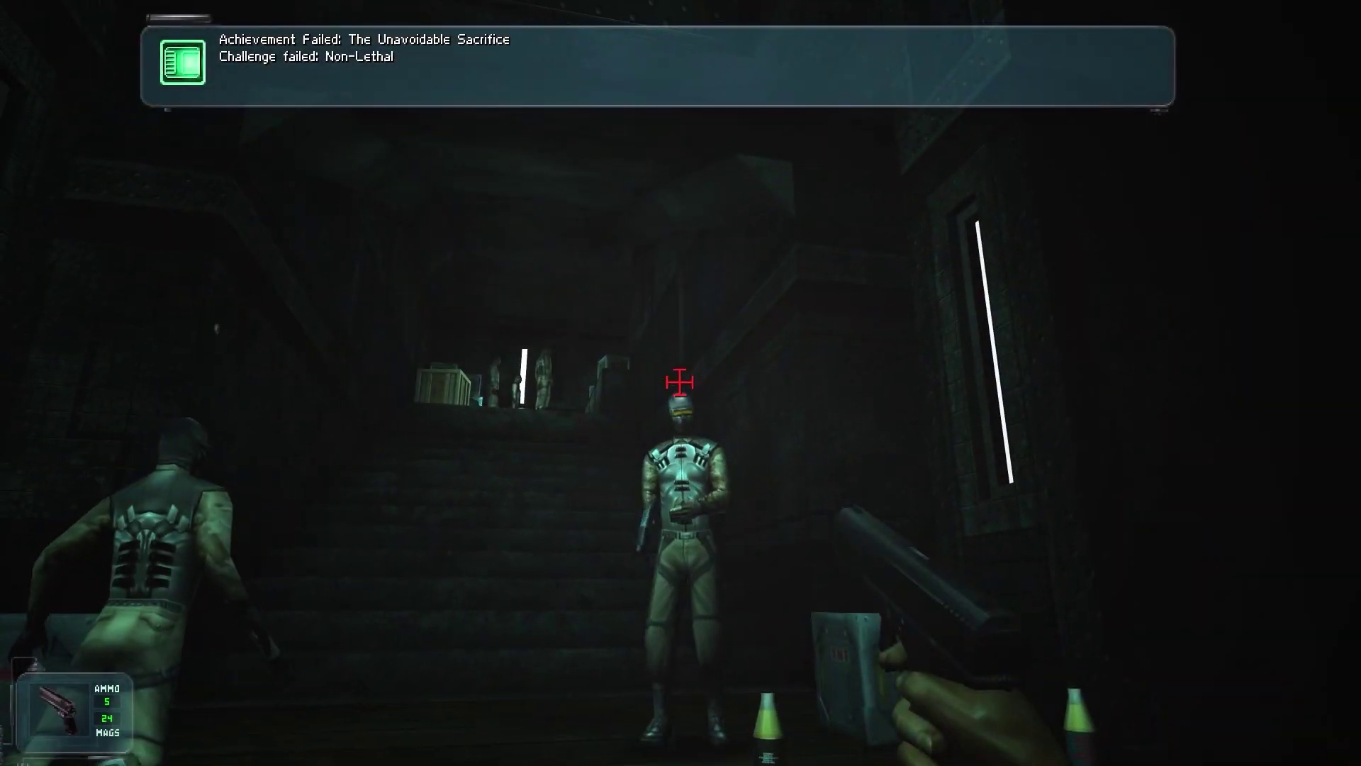
click(678, 381)
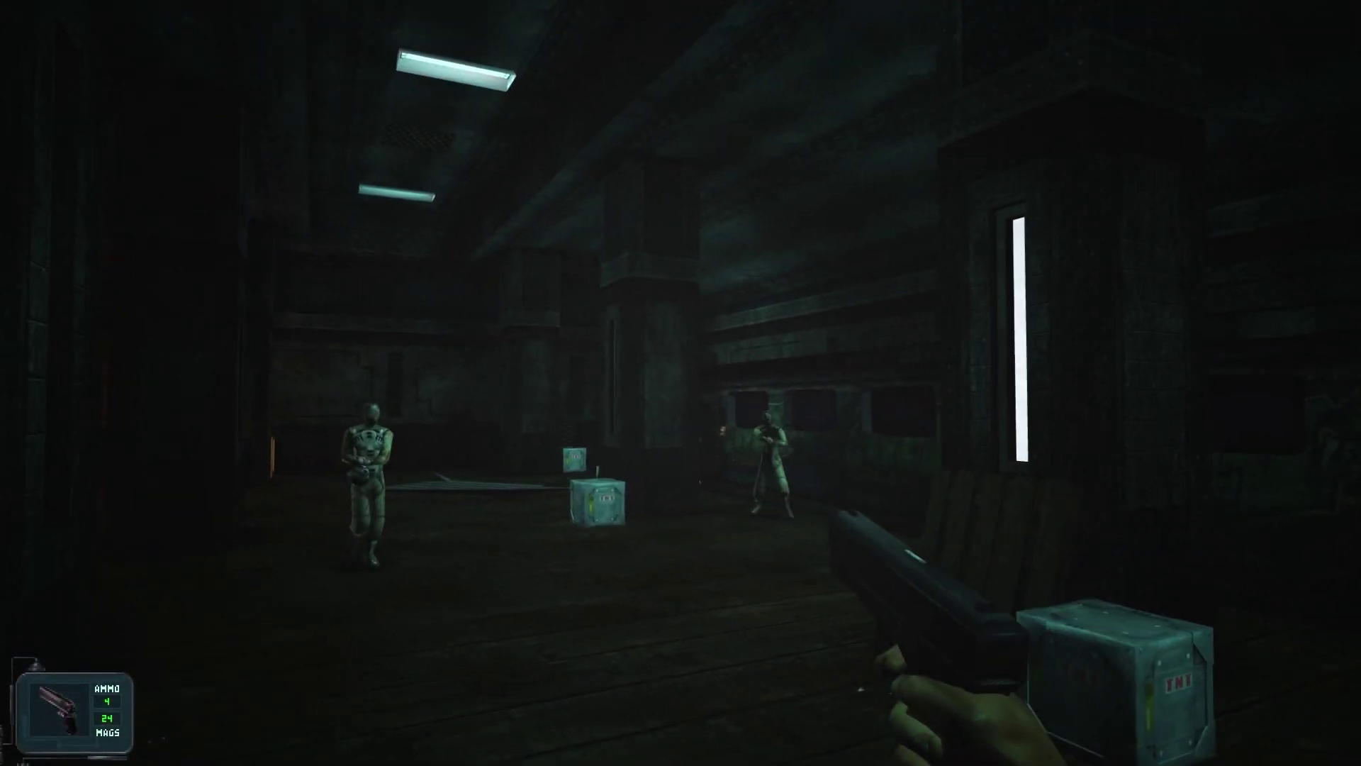
click(680, 383)
click(680, 382)
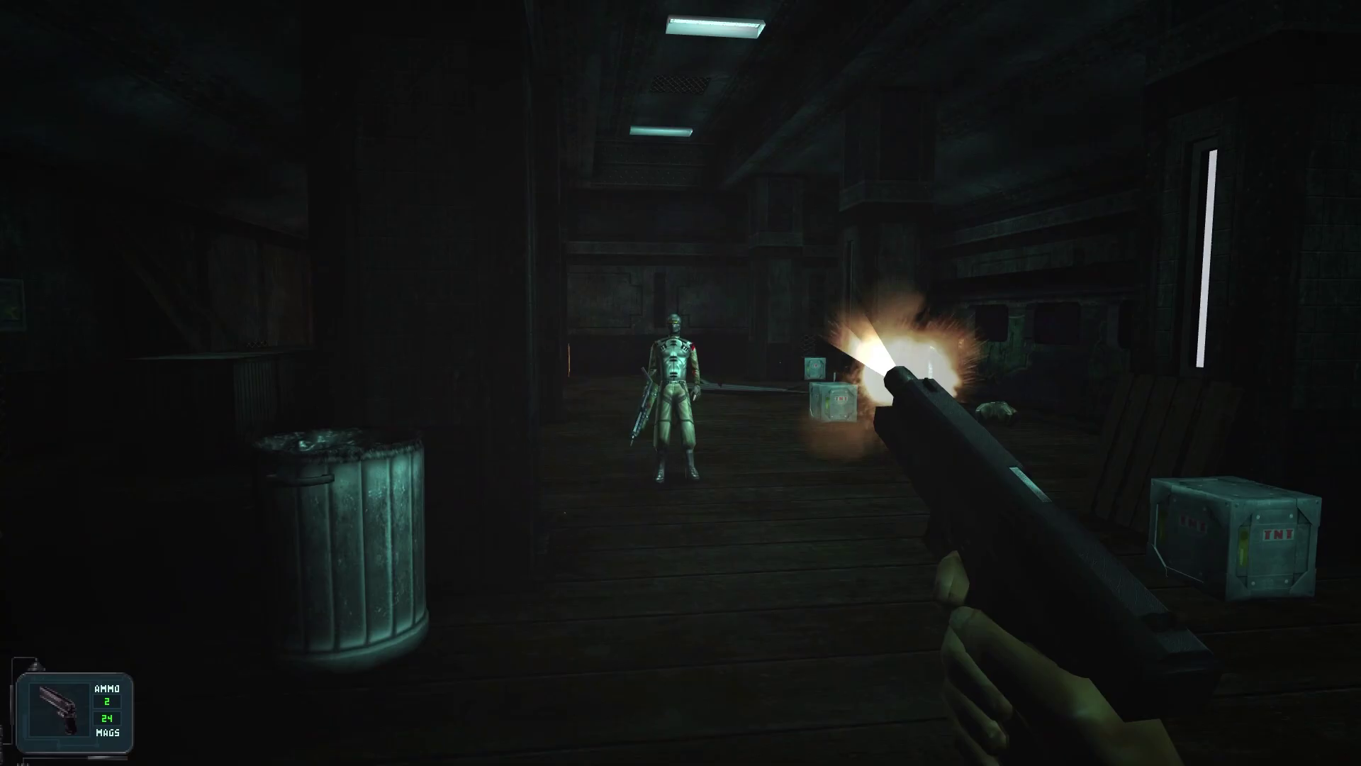